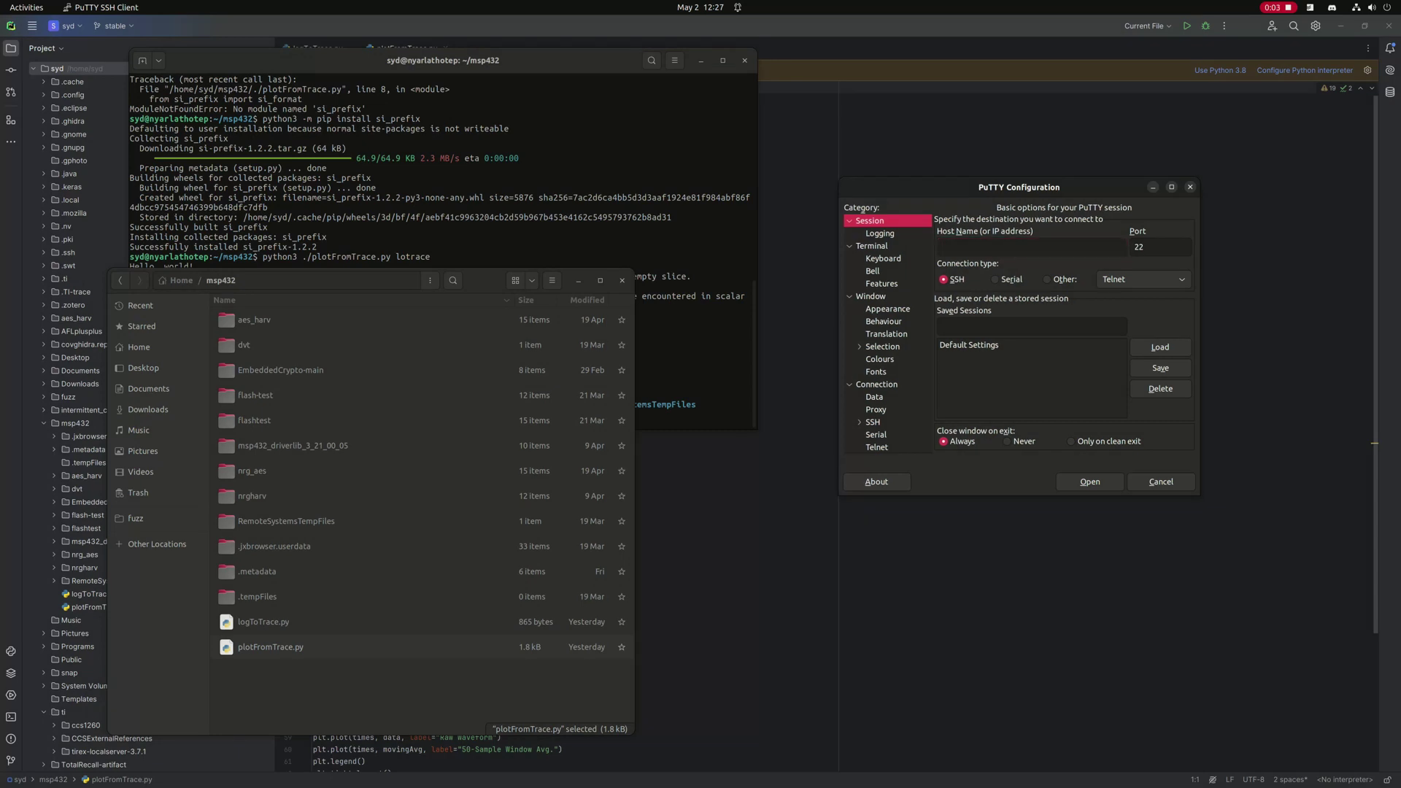
Switch PuTTY to a Serial connection on /dev/ttyACM1, keeping speed 9600.
drag(841, 494, 545, 618)
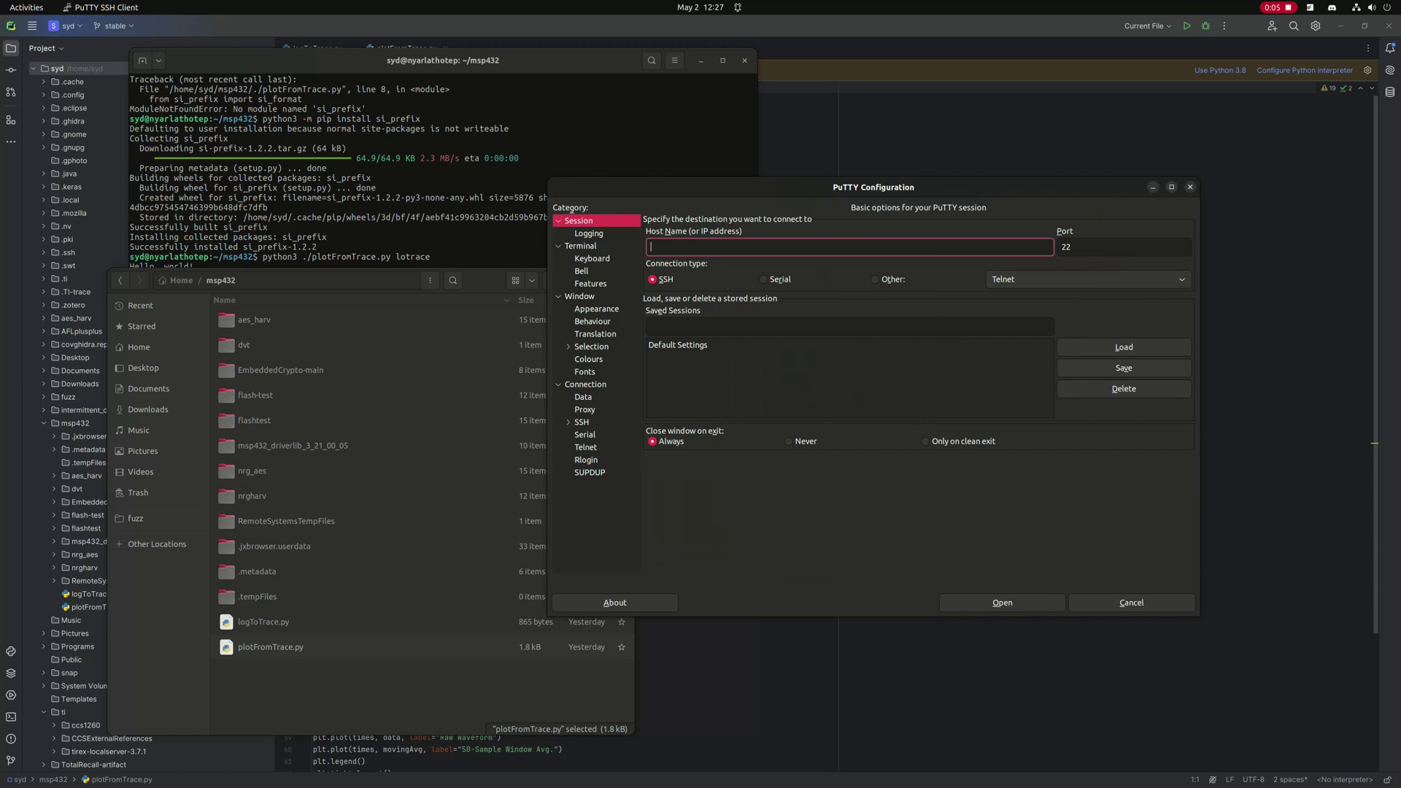
click(762, 278)
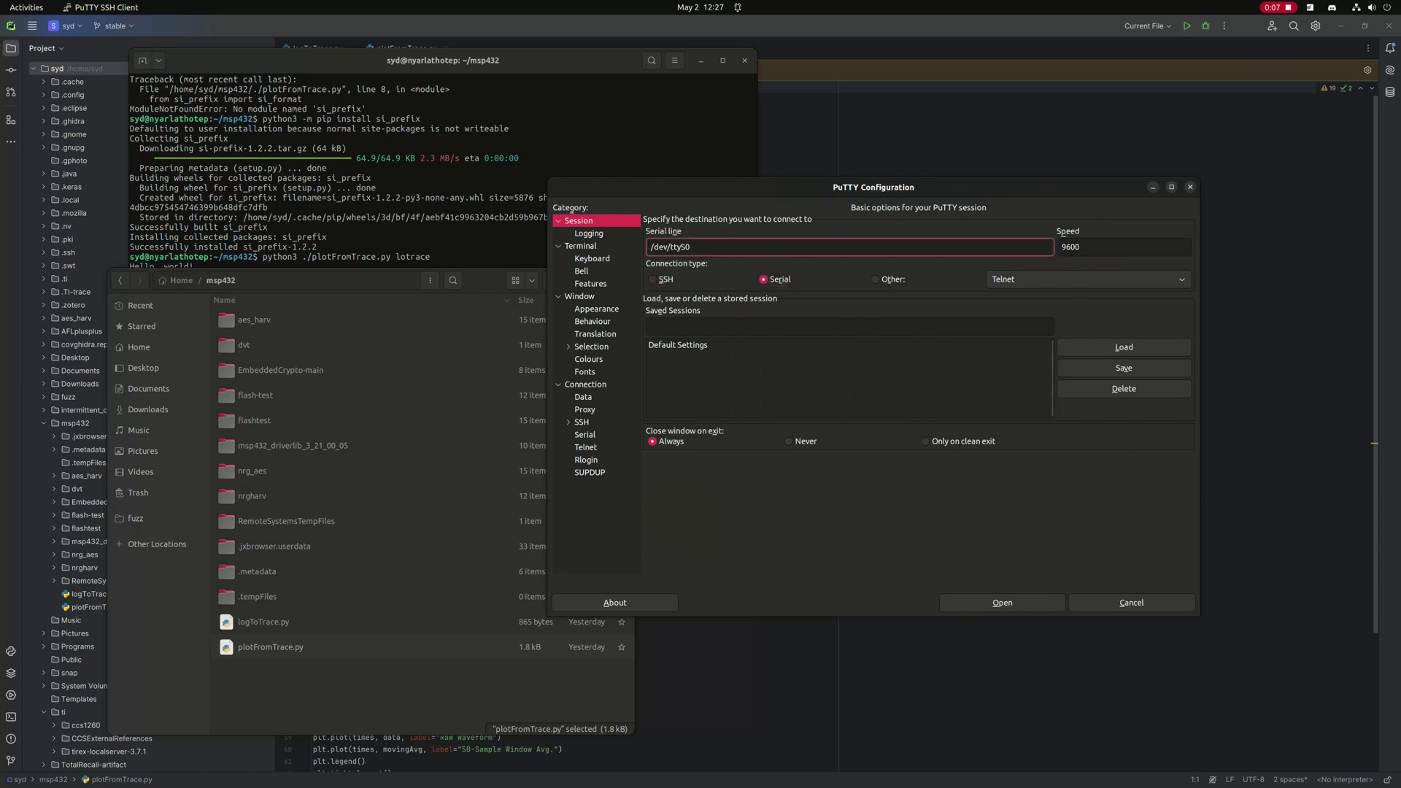
key(BackSpace)
text(ACM1)
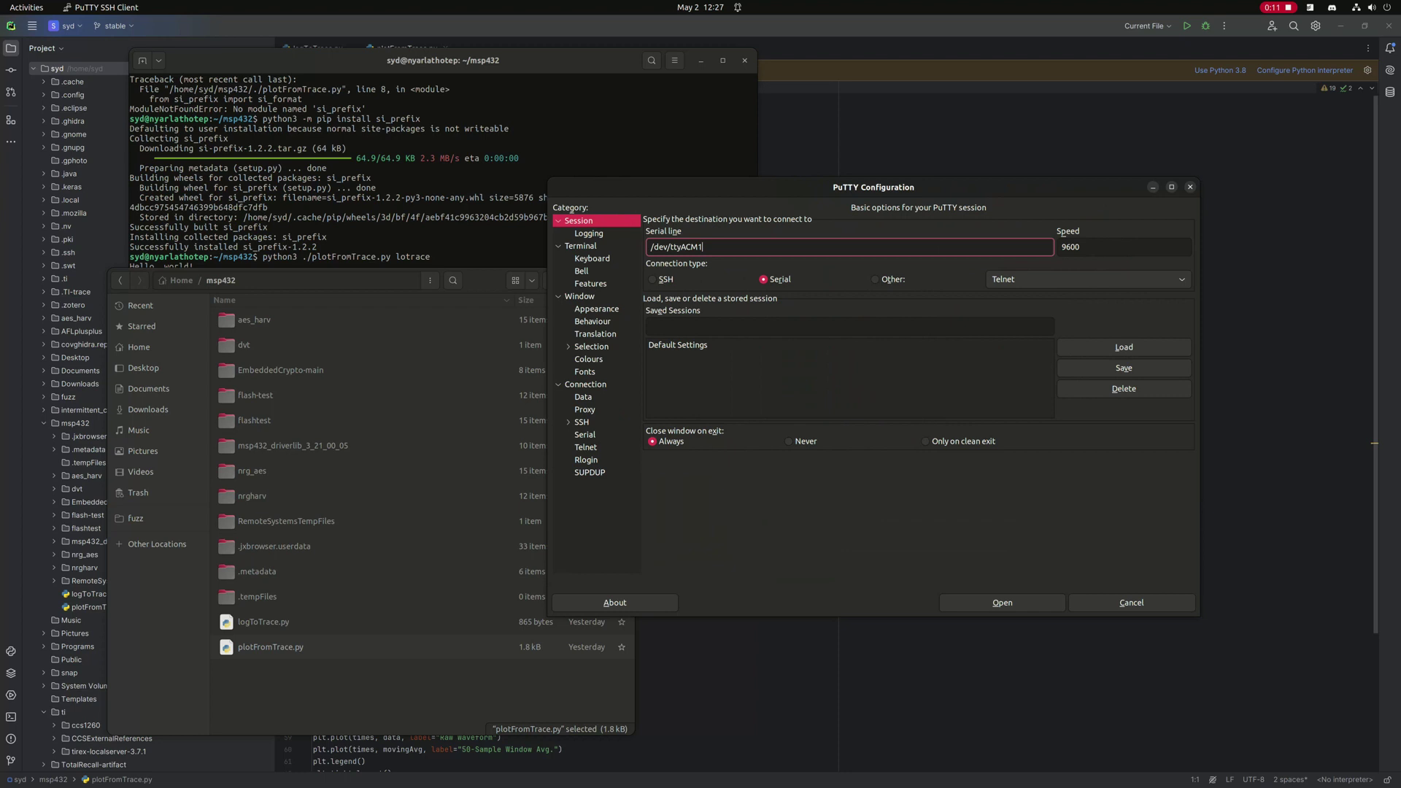
Log all session output to a file named loggy in the msp432 folder.
click(587, 233)
click(652, 245)
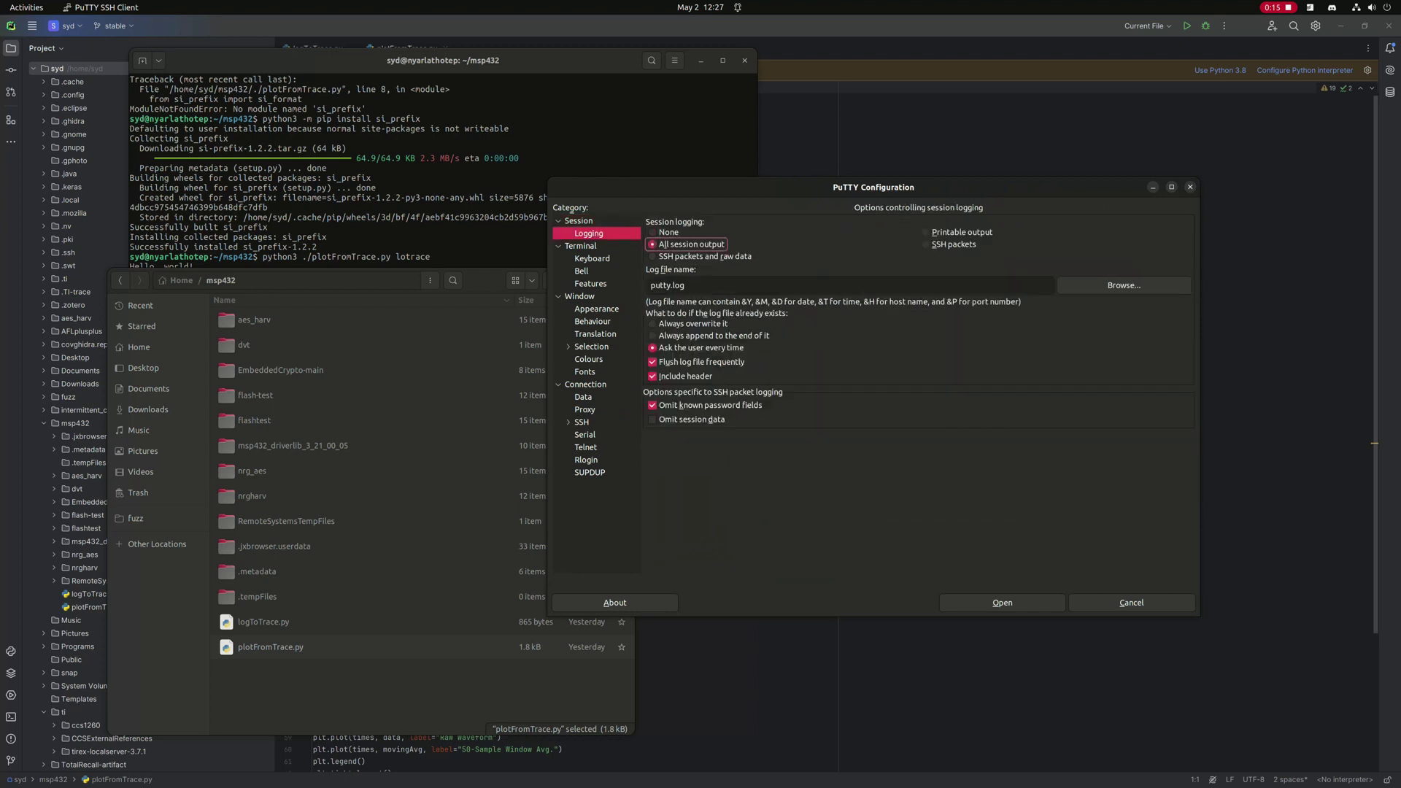
click(1123, 284)
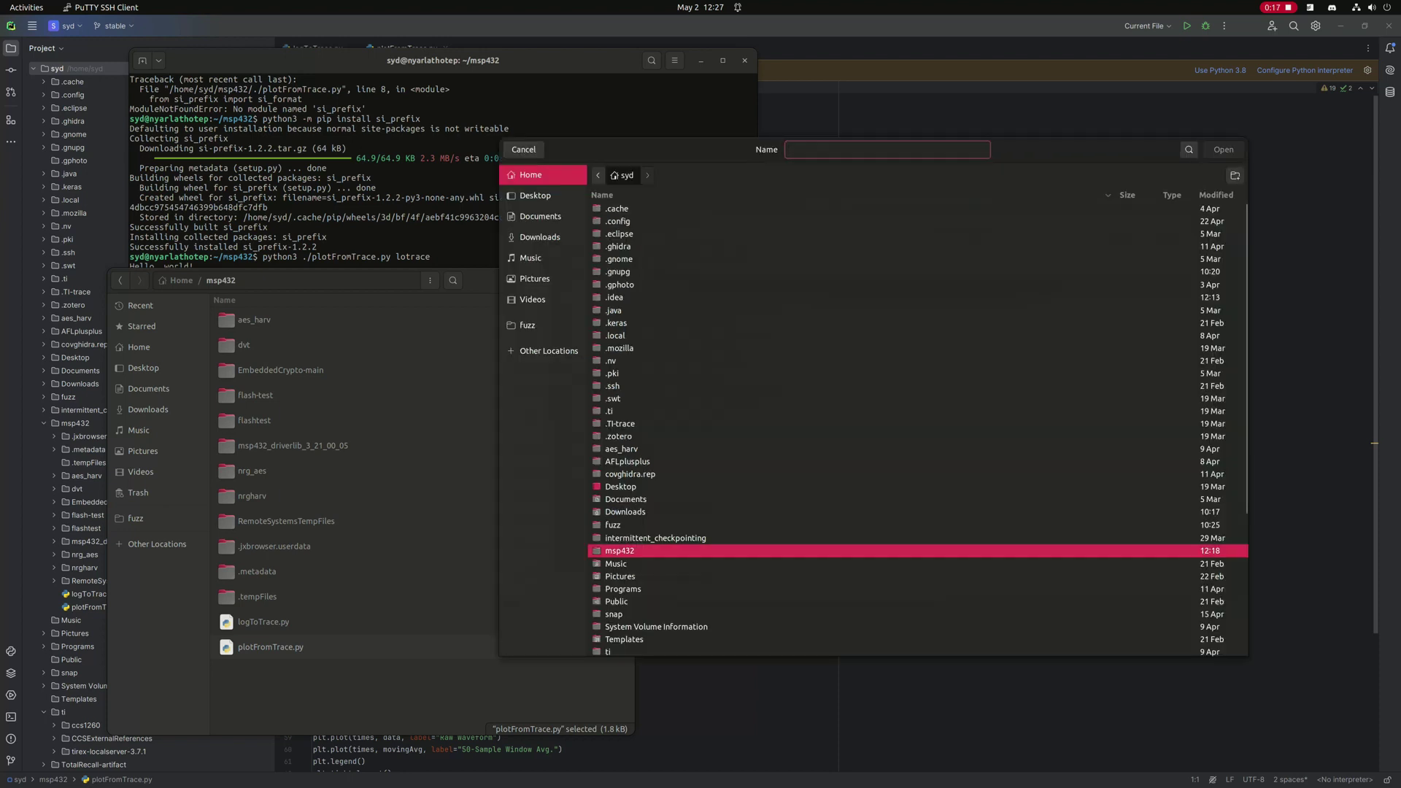
double_click(619, 549)
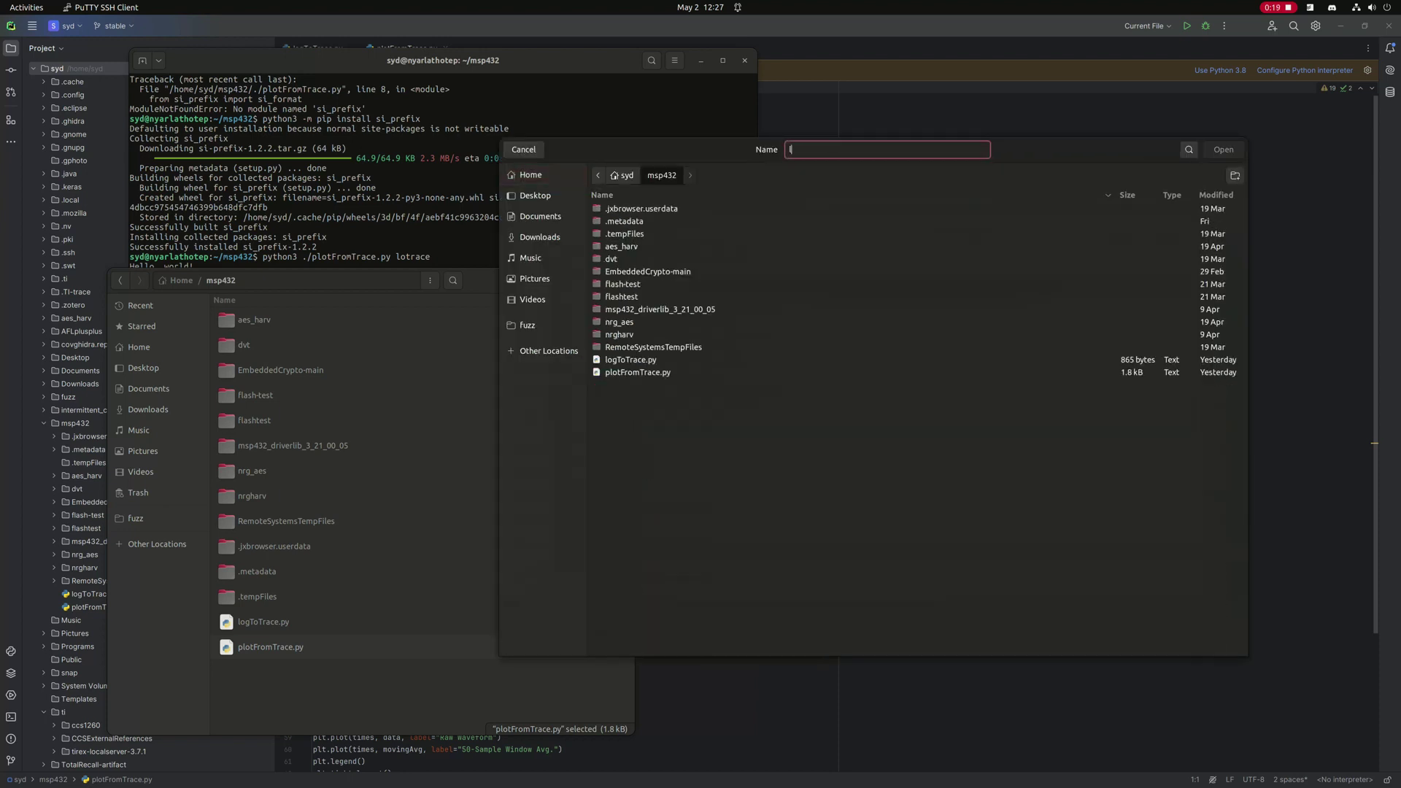
text(oggy)
key(Return)
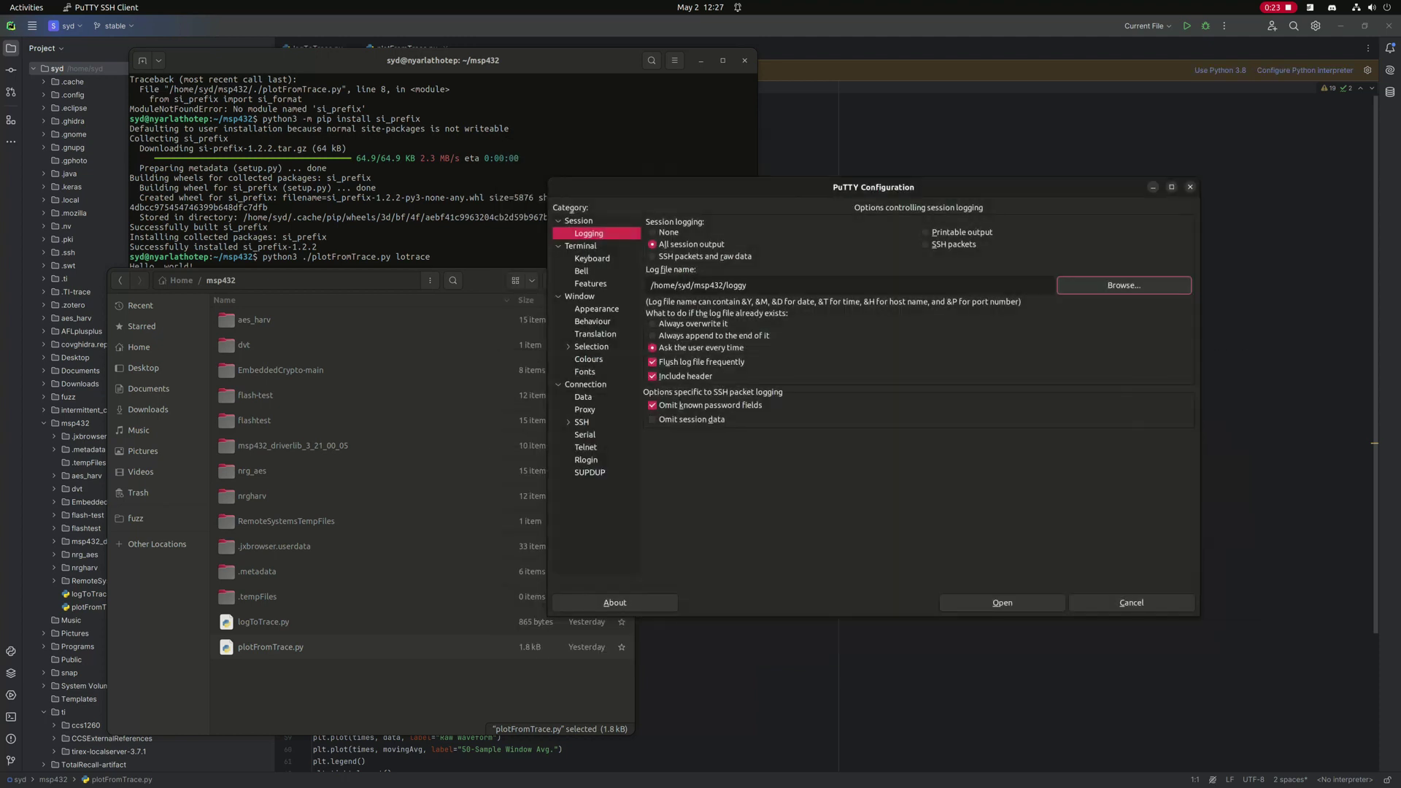
Start the serial session, then enlarge its terminal window and move it to screen centre.
key(Return)
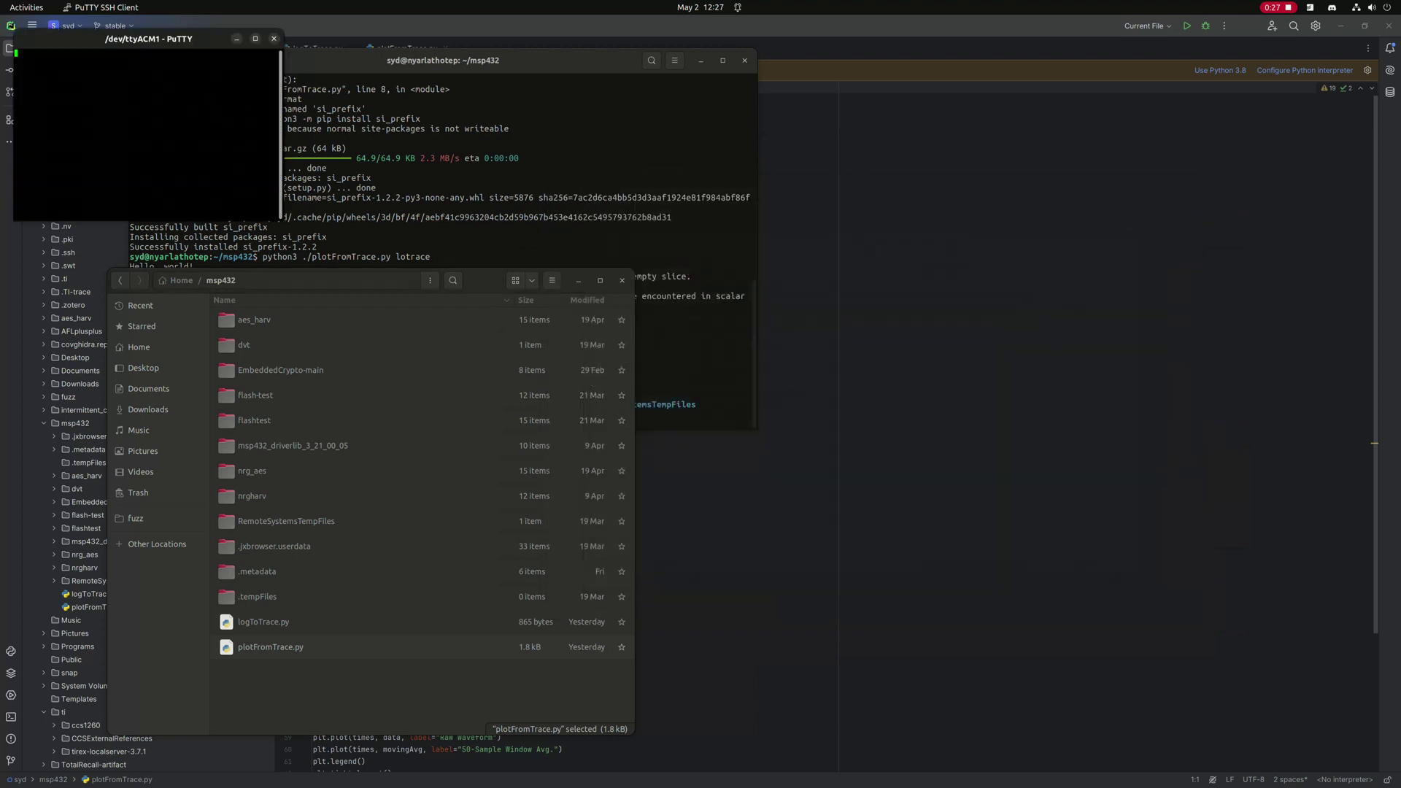
drag(280, 220, 680, 459)
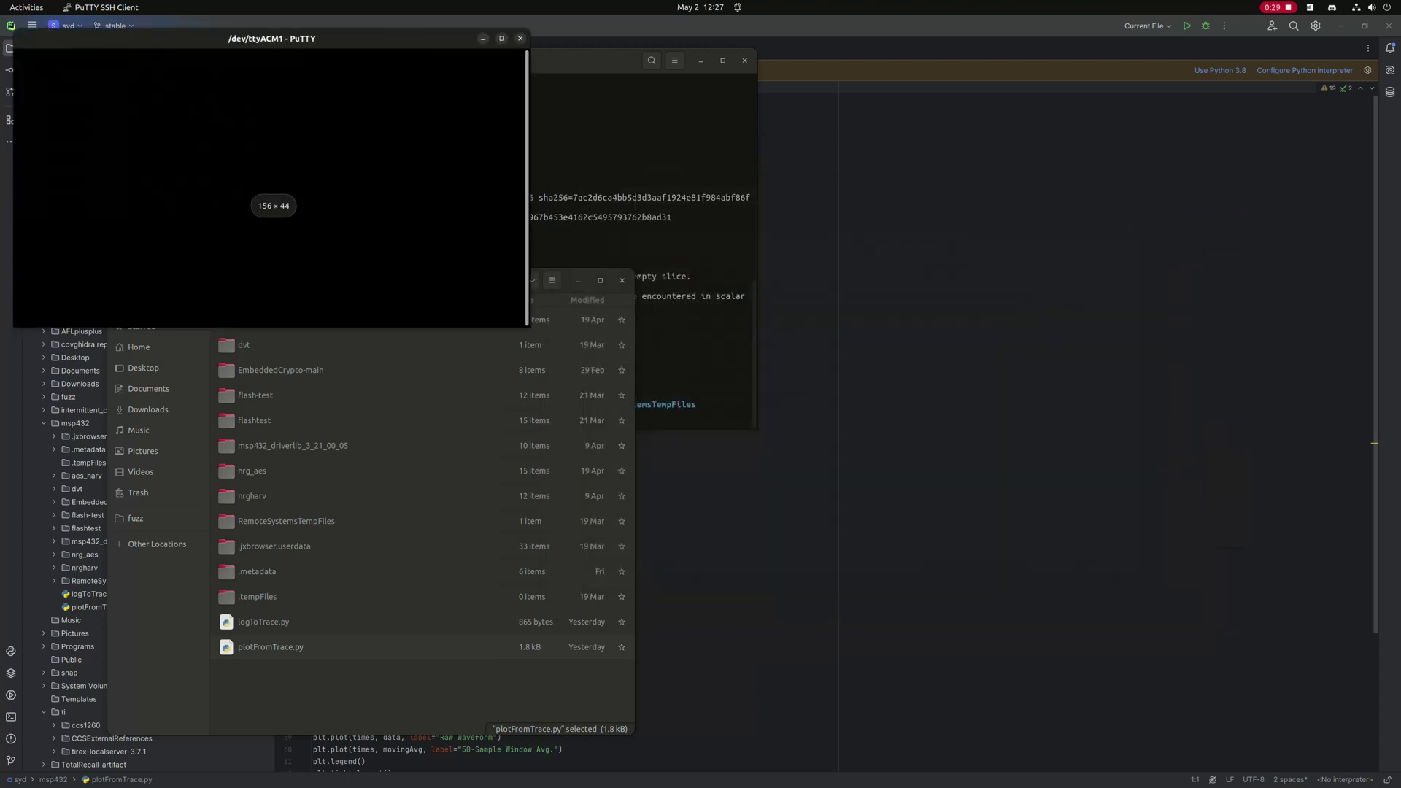
drag(329, 38, 773, 170)
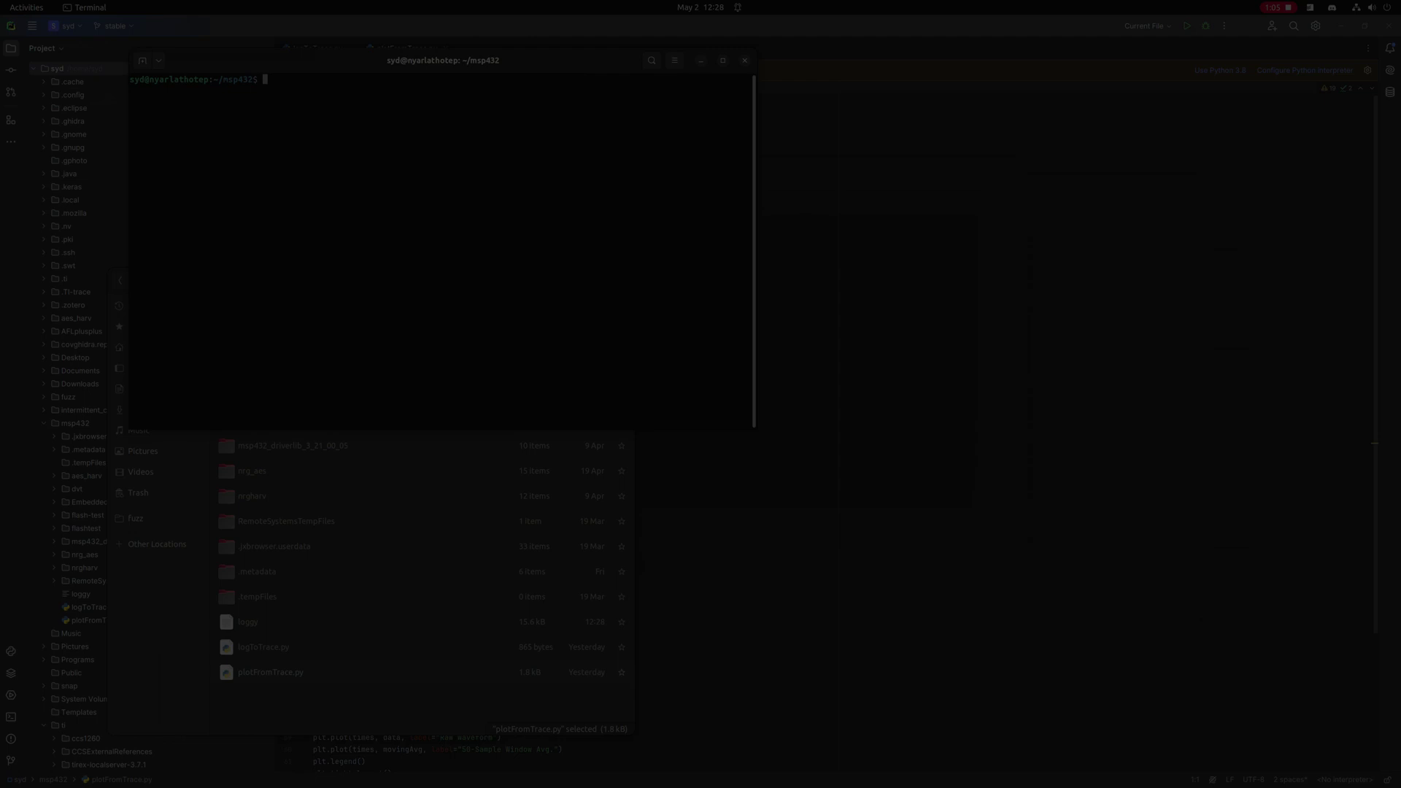
text(ls)
List the msp432 files and run python3 ./logToTrace.py loggy.
key(Return)
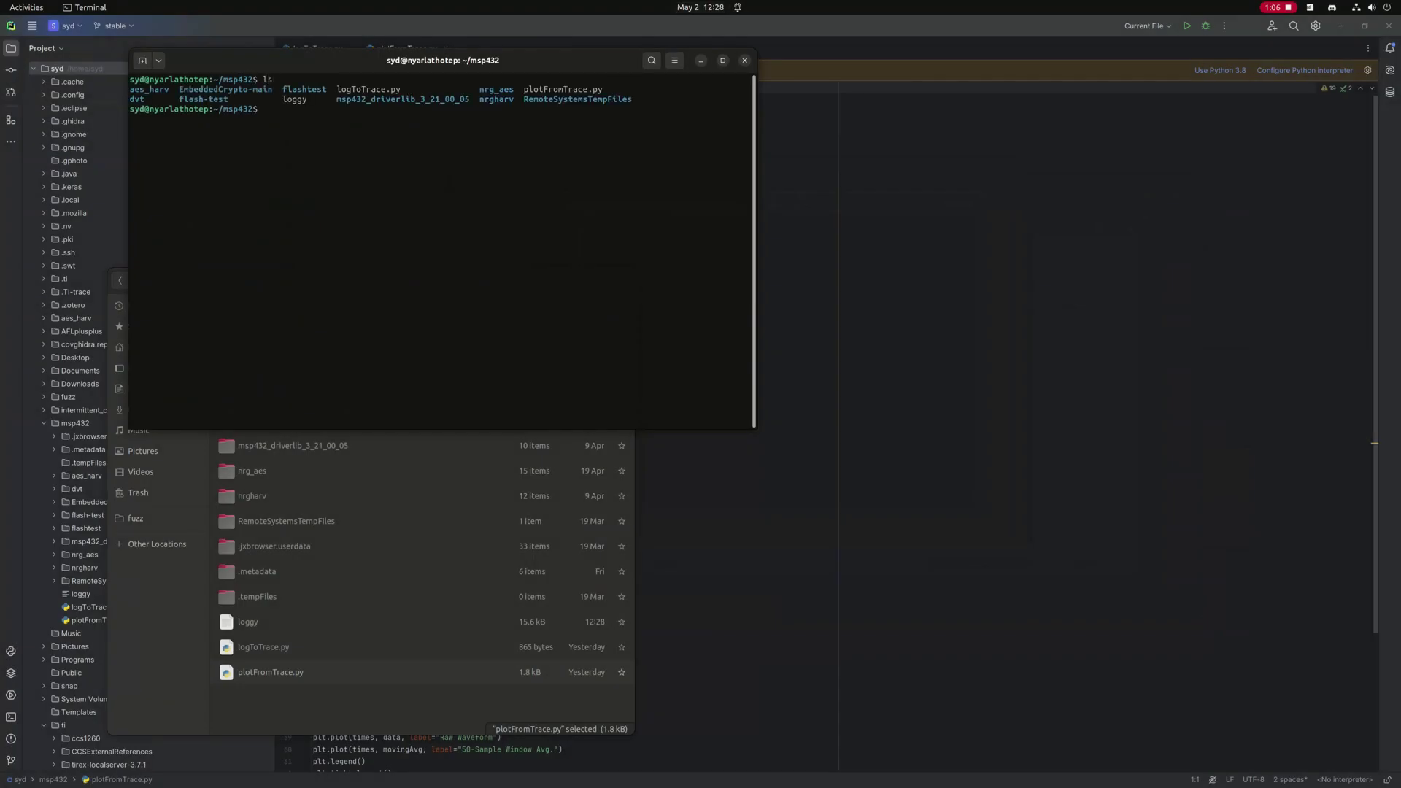
text(pyth)
text(on3 ,.)
key(BackSpace)
key(BackSpace)
text(./logToTrace.p)
text(y loggy)
key(Return)
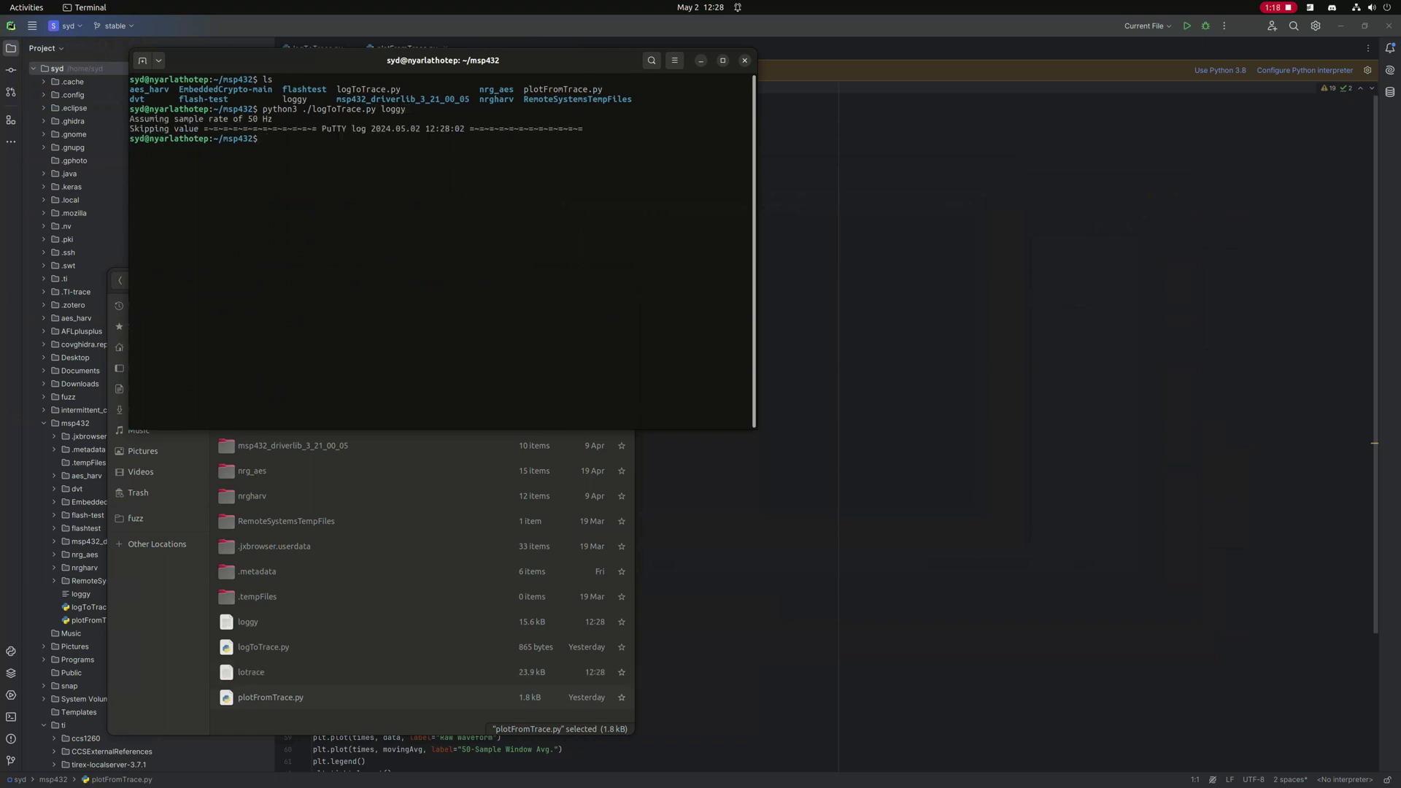
Open lotrace in the text editor, moved to the right and narrowed beside the terminal.
click(328, 613)
double_click(251, 672)
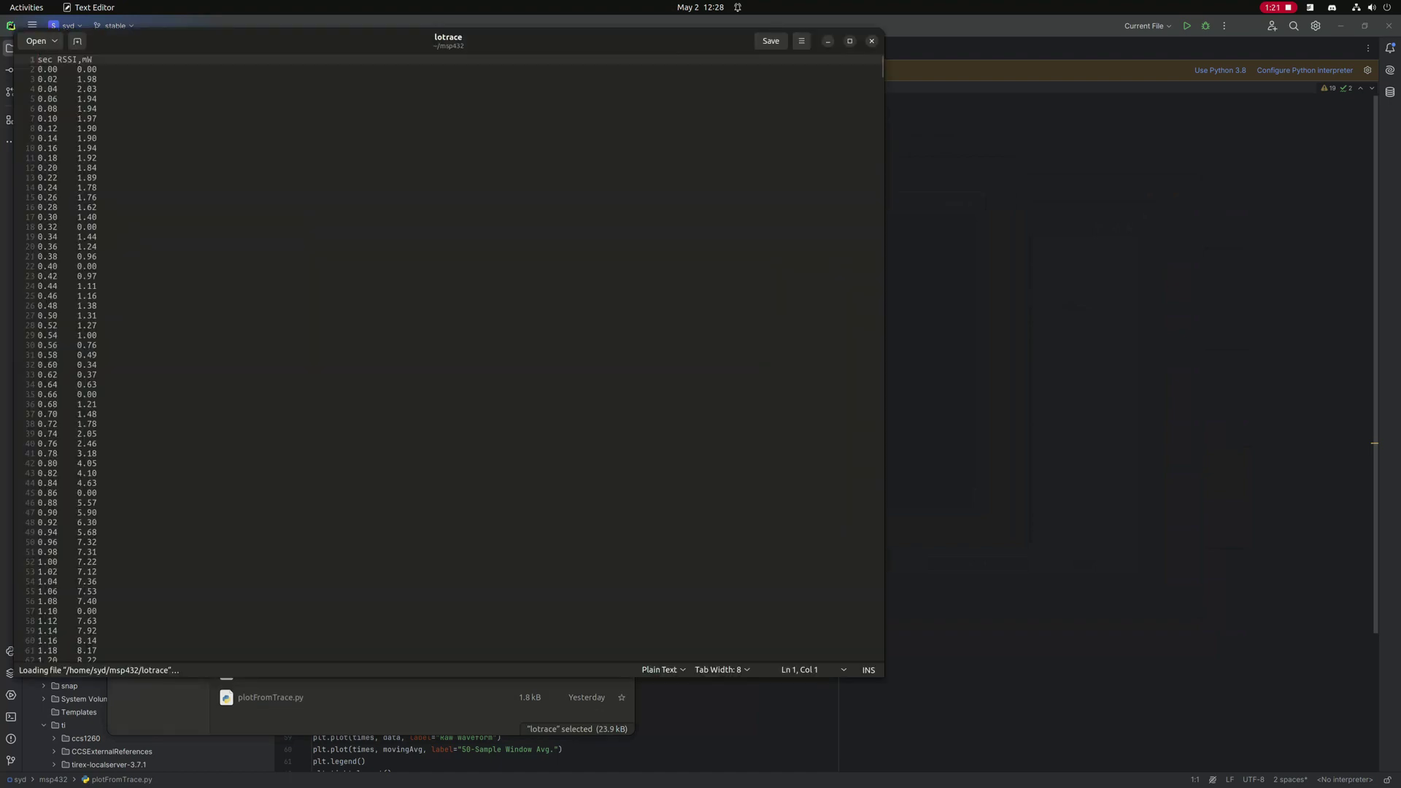
drag(448, 41, 885, 108)
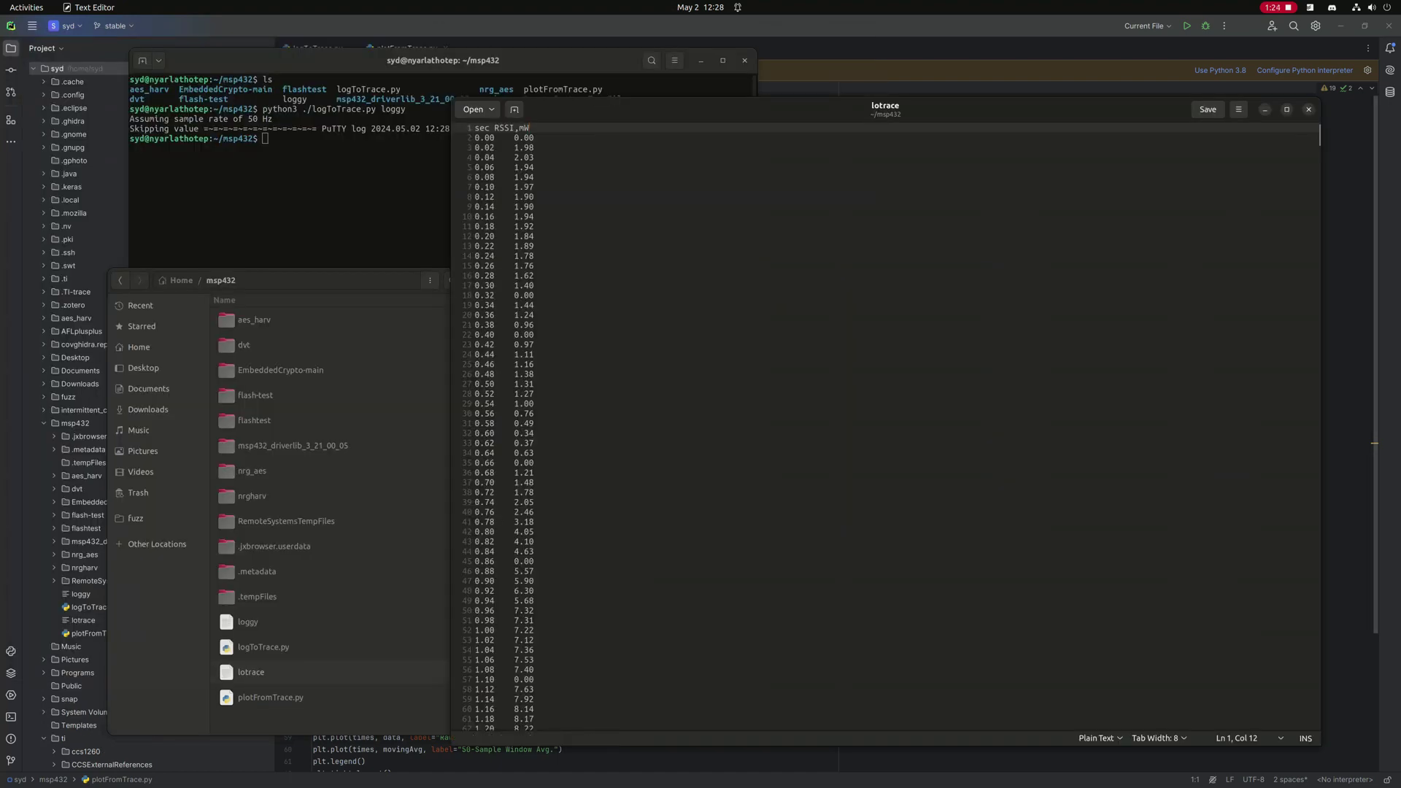
drag(451, 328, 950, 328)
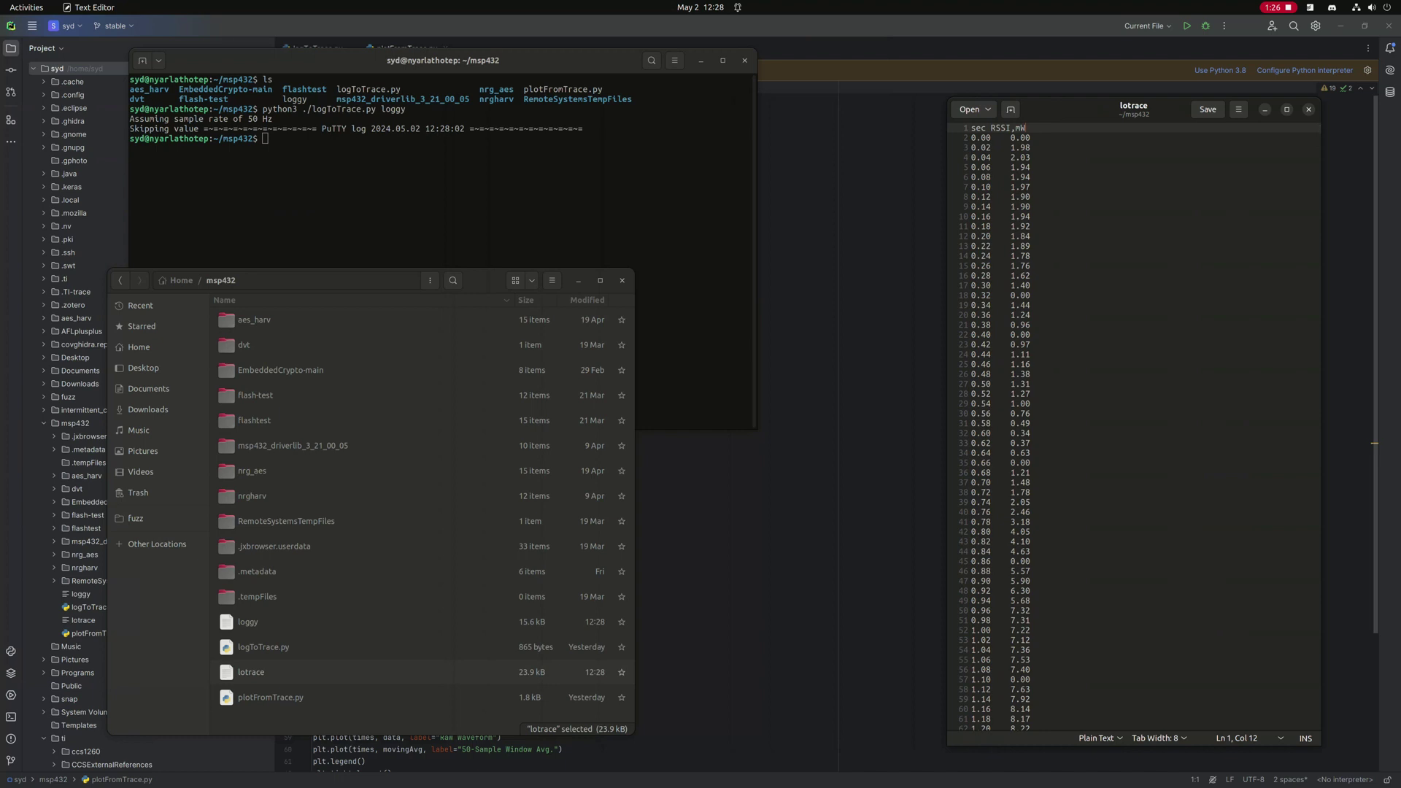
Edit the previous command into python3 ./plotFromTrace.py lotrace and run it.
click(438, 197)
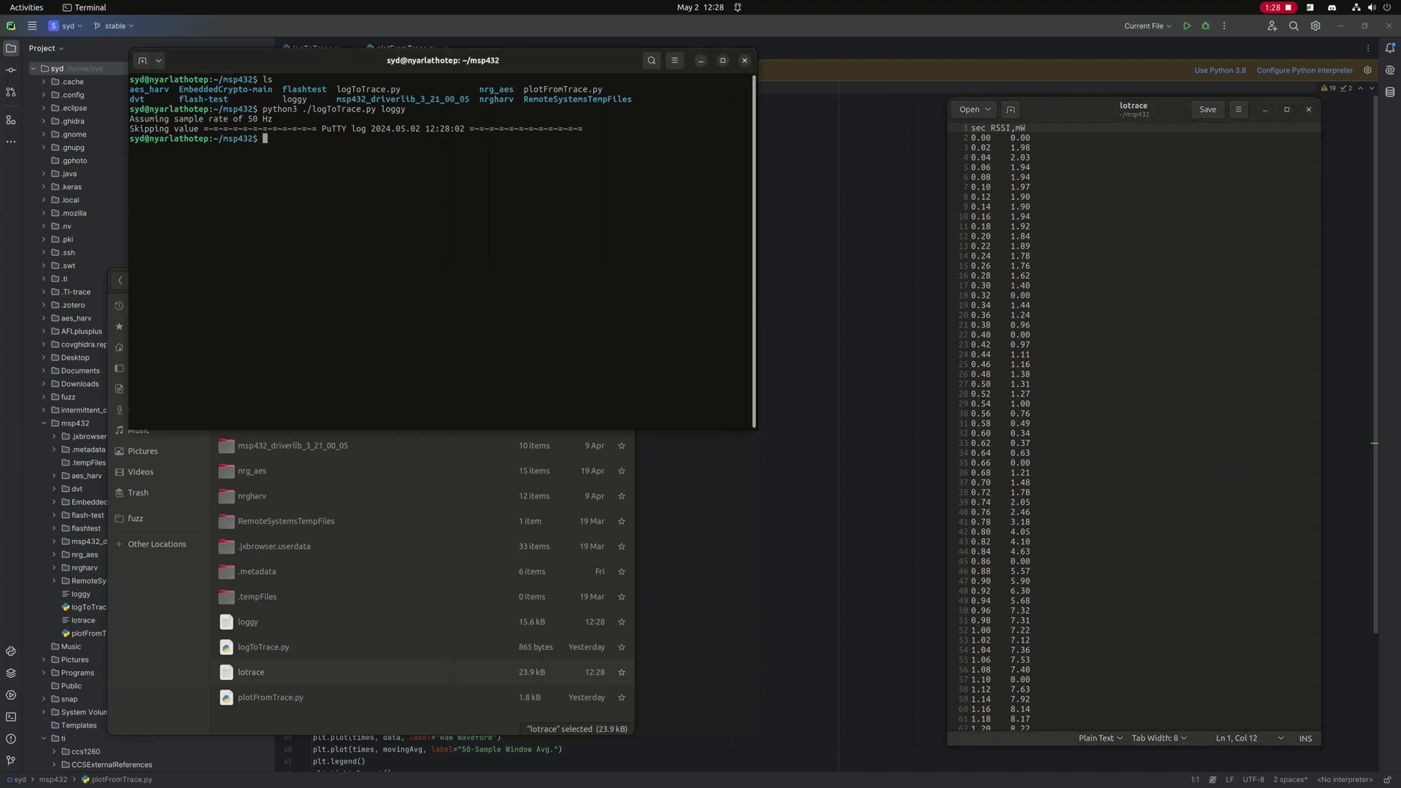
key(Up)
key(BackSpace)
key(BackSpace)
key(BackSpace)
text(trac)
text(e)
key(ctrl+Left)
key(Left)
key(ctrl+Left)
key(Left)
key(Left)
key(BackSpace)
key(BackSpace)
key(BackSpace)
text(plotFrom)
key(Return)
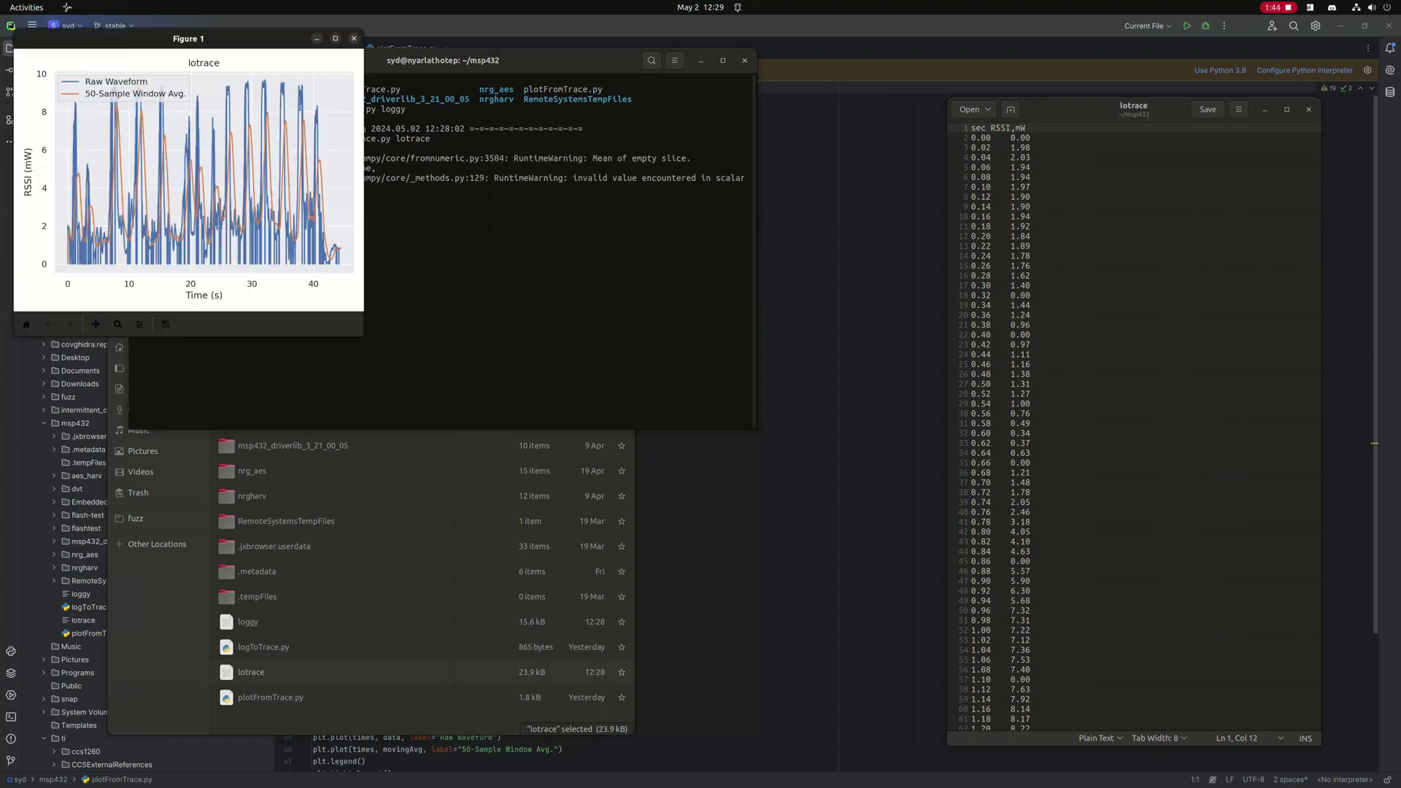
Enlarge the Figure 1 plot window, then maximize it to fill the screen.
drag(361, 328, 1277, 635)
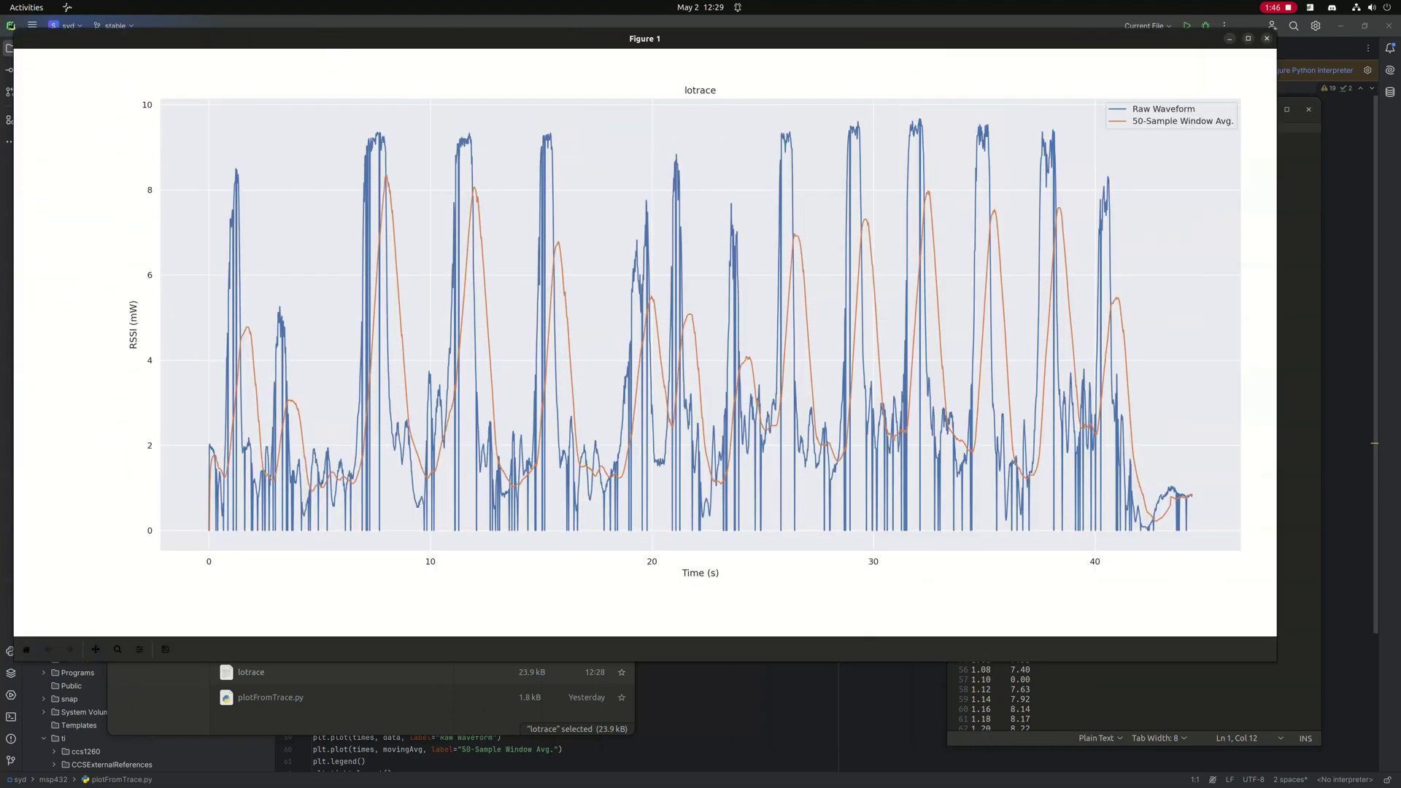
double_click(645, 38)
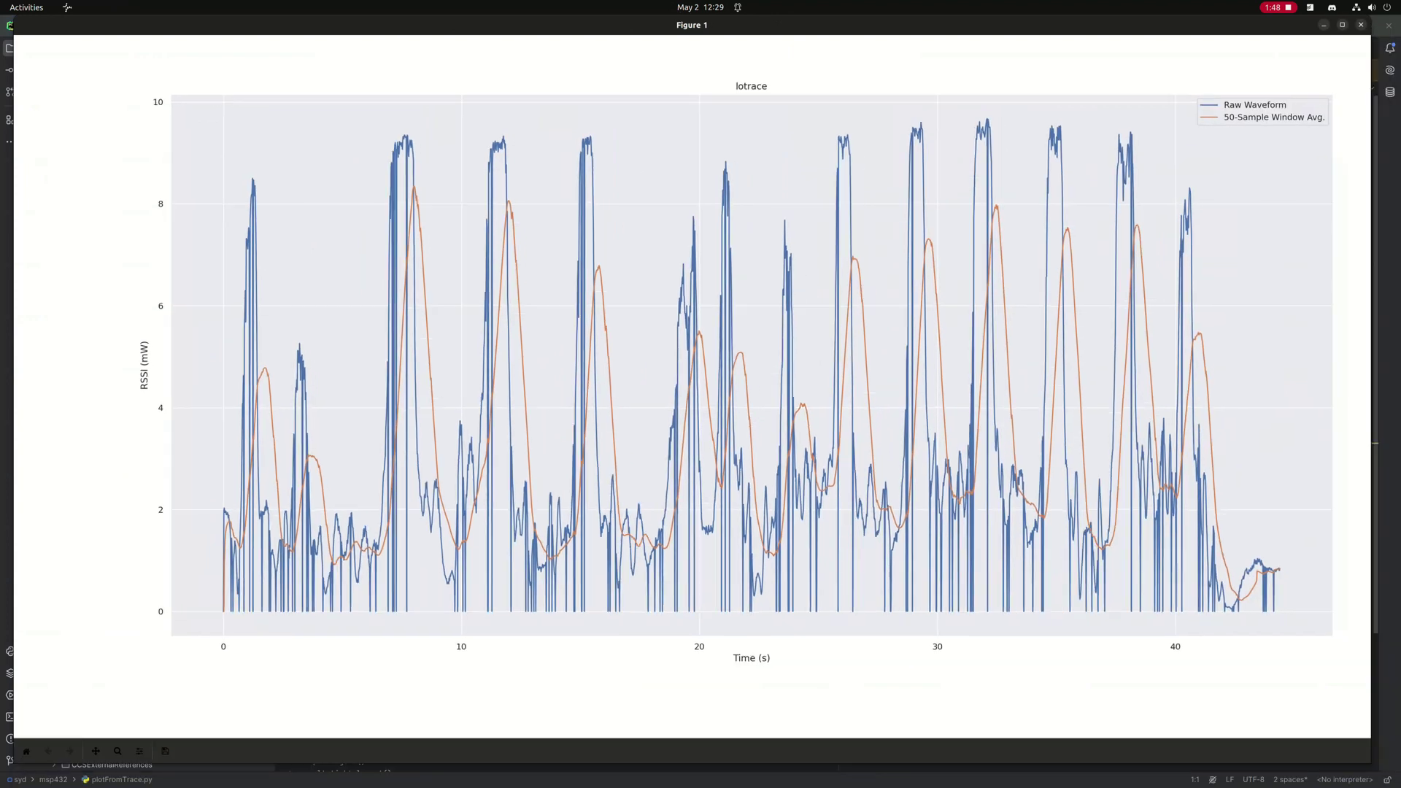